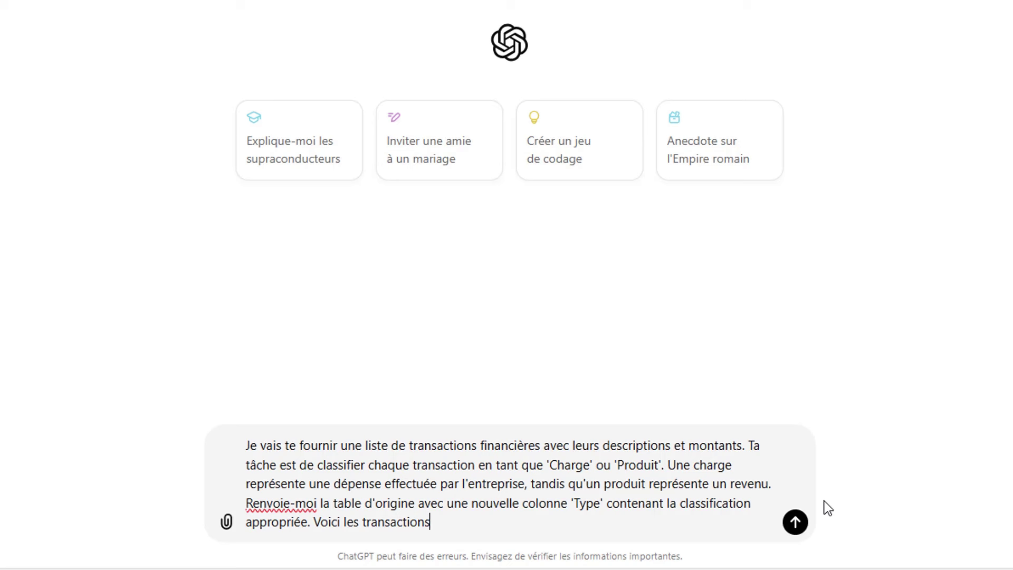
- Attach a local file of transactions to the prompt that classifies each one as 'Charge' or 'Produit'
{"action": "left_click", "coordinate": [228, 522]}
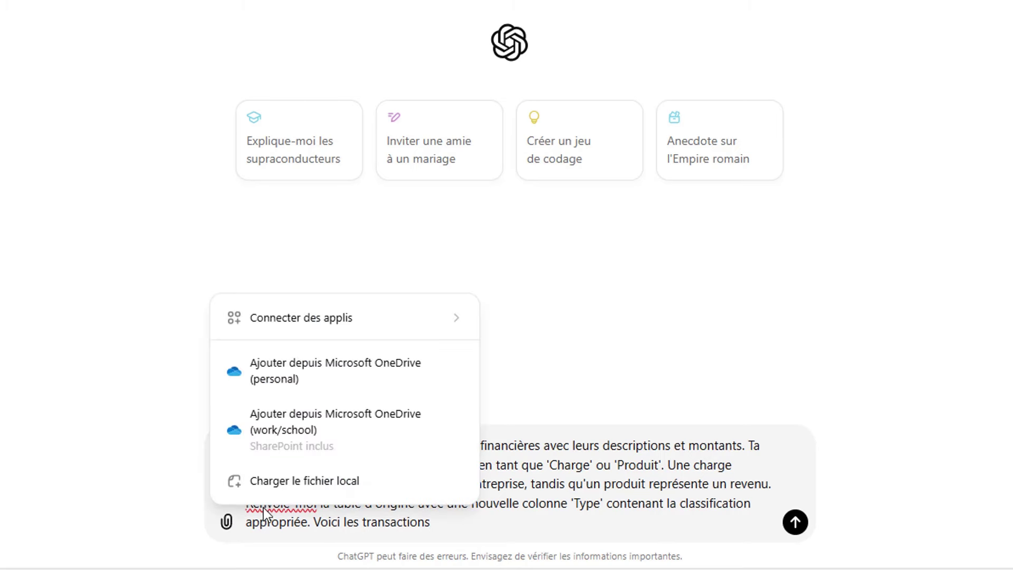
{"action": "left_click", "coordinate": [272, 481]}
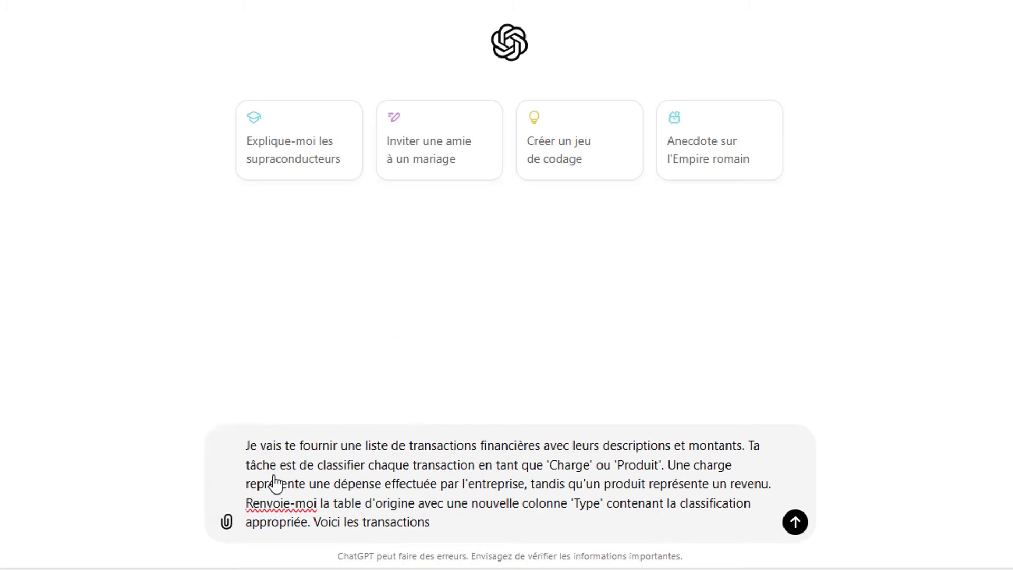
{"action": "key", "text": "Escape"}
{"action": "left_click", "coordinate": [378, 526]}
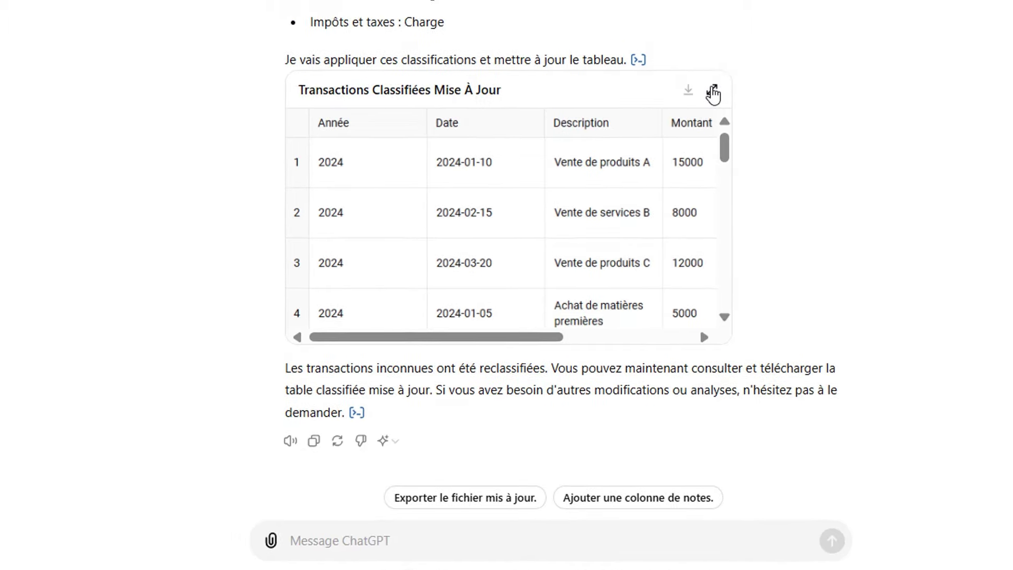
- Examine the Type column of the updated classified transactions table in the expanded view, and close that view
{"action": "left_click", "coordinate": [712, 93]}
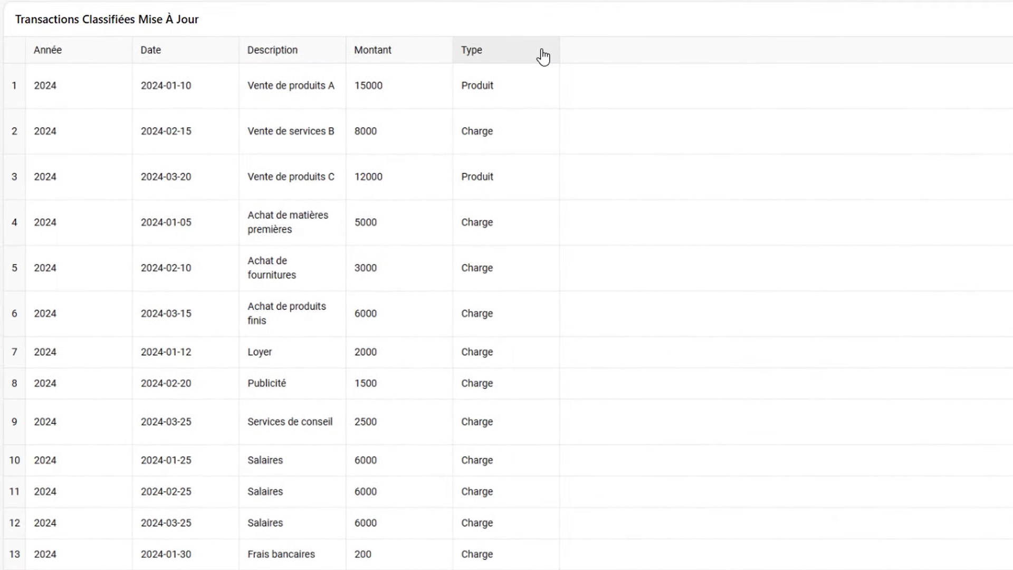
{"action": "left_click", "coordinate": [543, 57]}
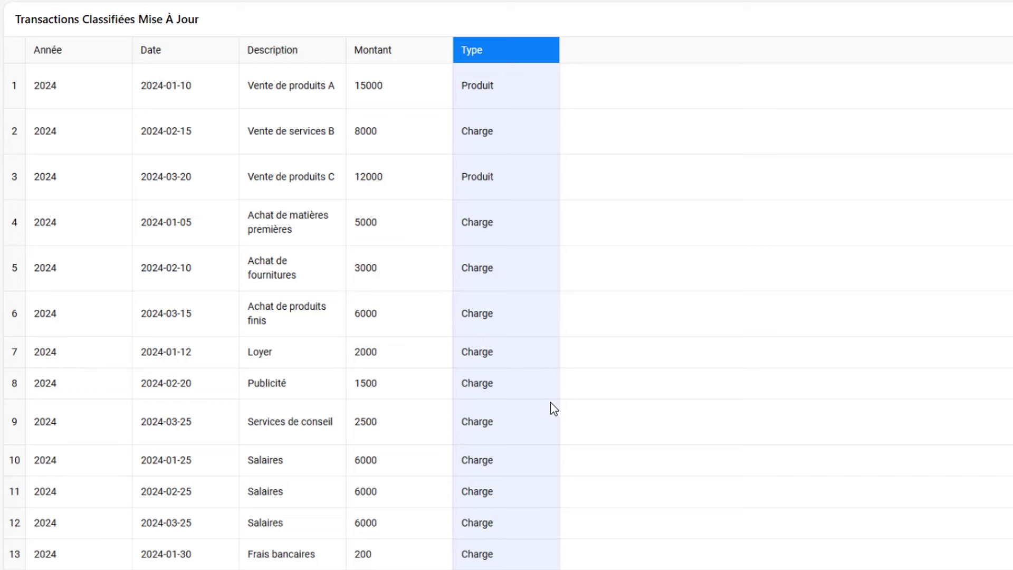
{"action": "key", "text": "Escape"}
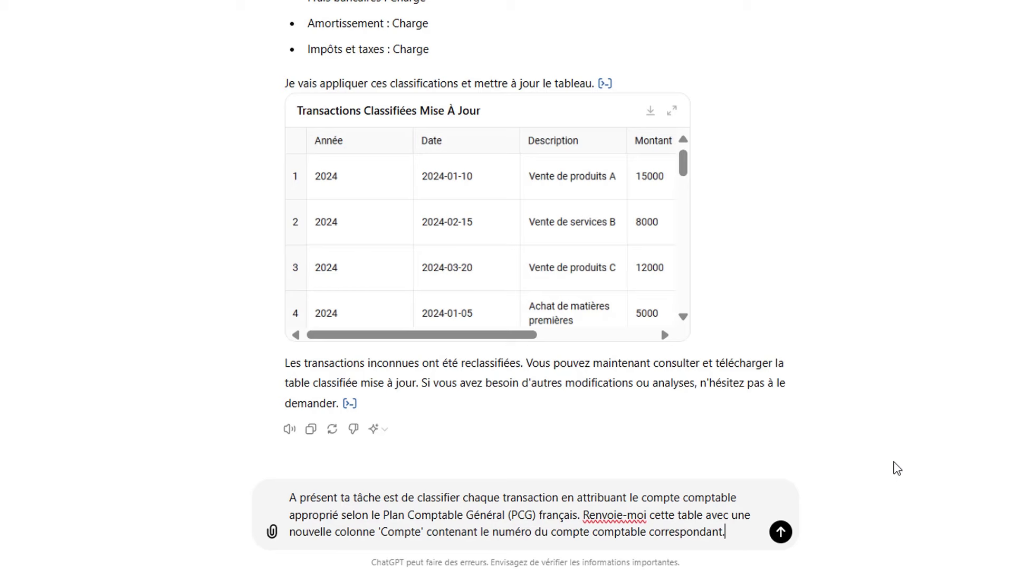
- Submit the request for a 'Compte' column with French PCG account numbers, and review that column in the expanded table
{"action": "left_click", "coordinate": [779, 533]}
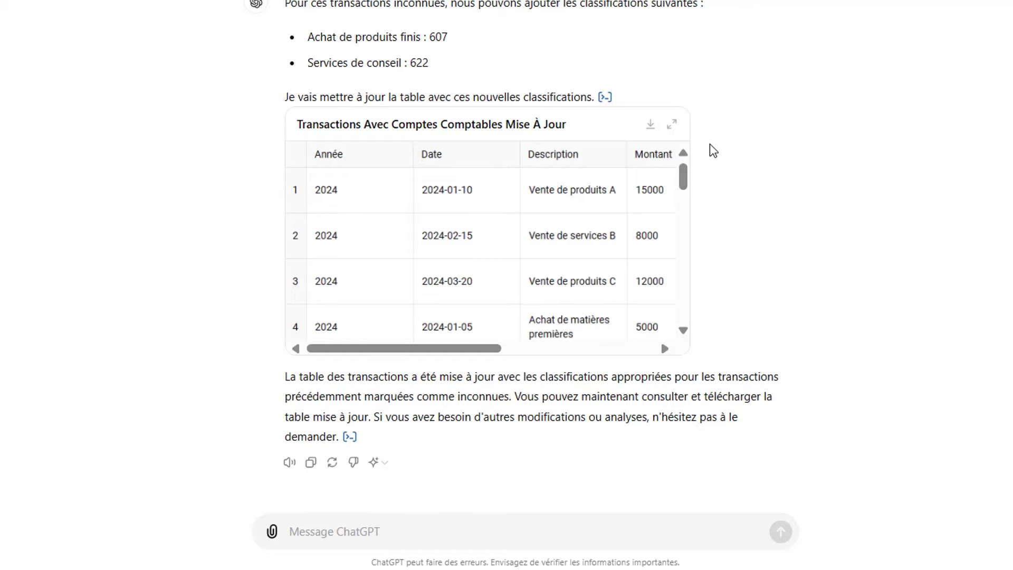
{"action": "left_click", "coordinate": [686, 212]}
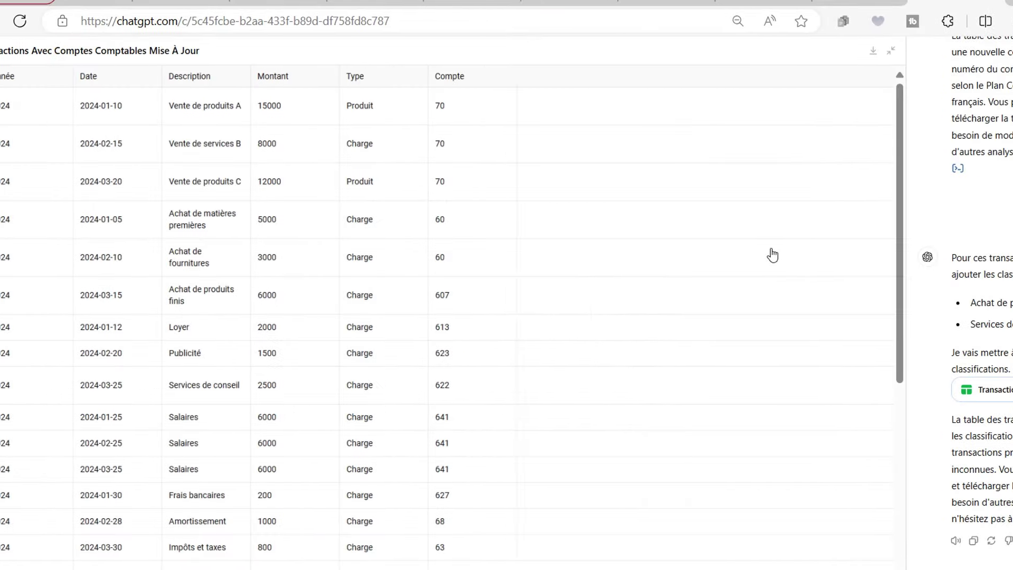
{"action": "left_click", "coordinate": [533, 89]}
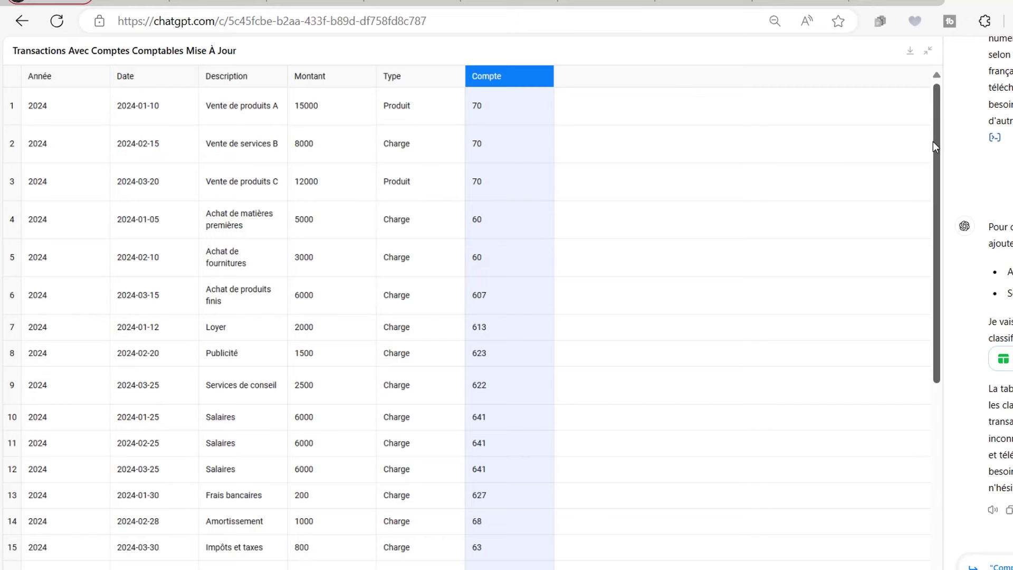
{"action": "left_click_drag", "start_coordinate": [933, 141], "coordinate": [939, 184]}
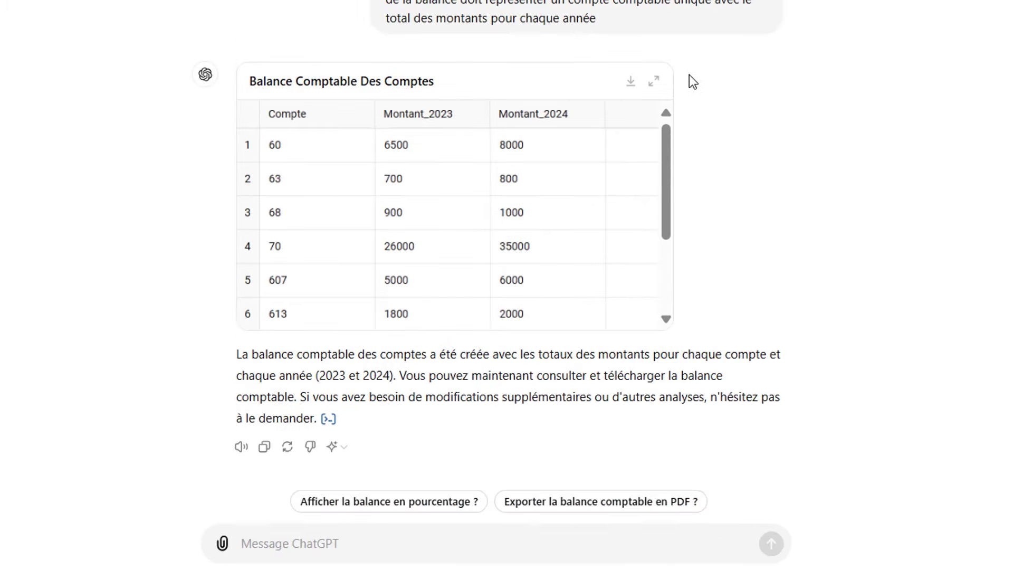
- View the Balance Comptable Des Comptes table and submit a prompt to calculate the eight SIG, from Marge commerciale to Résultat net comptable
{"action": "left_click", "coordinate": [655, 84]}
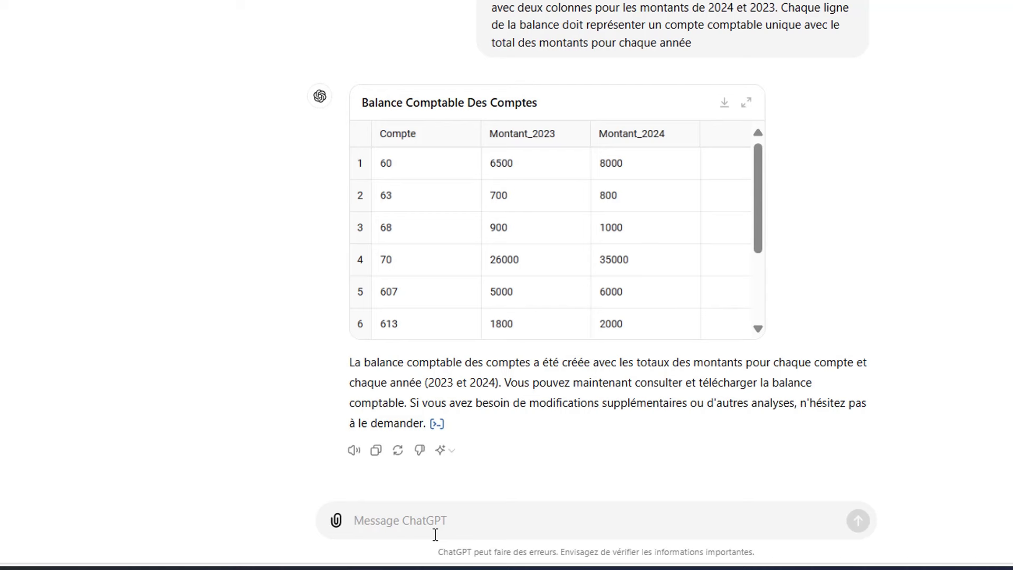
{"action": "key", "text": "ctrl+v"}
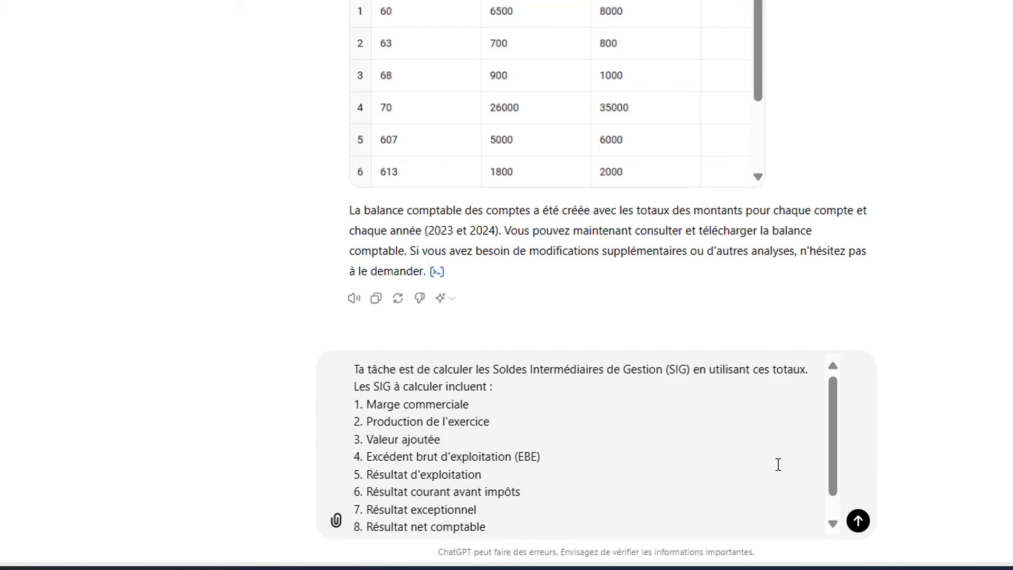
{"action": "left_click", "coordinate": [859, 522]}
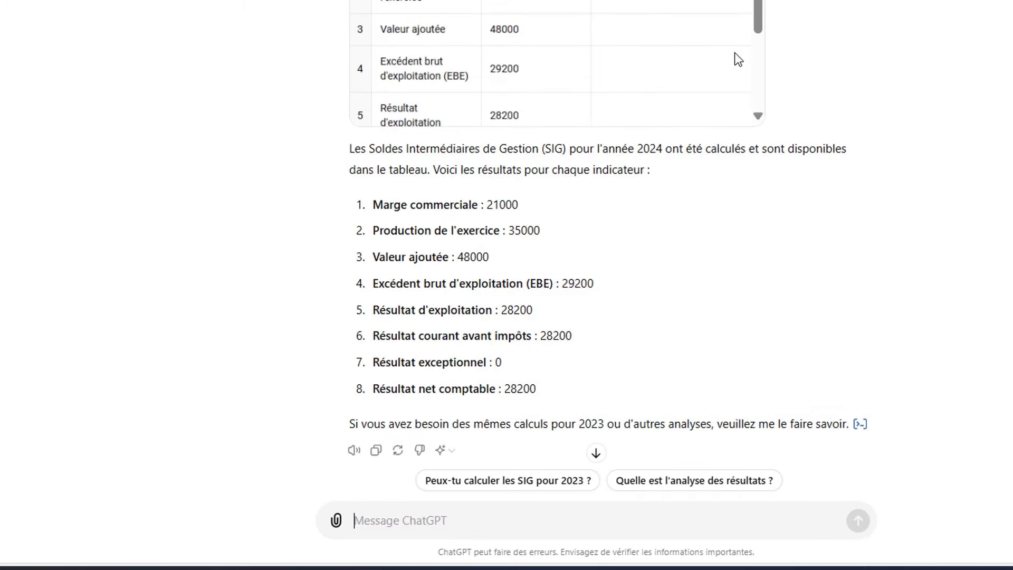
- Review the SIG formulas in the answer and the expanded Soldes Intermédiaires De Gestion 2024 table
{"action": "scroll", "coordinate": [607, 264], "scroll_direction": "up", "scroll_amount": 9}
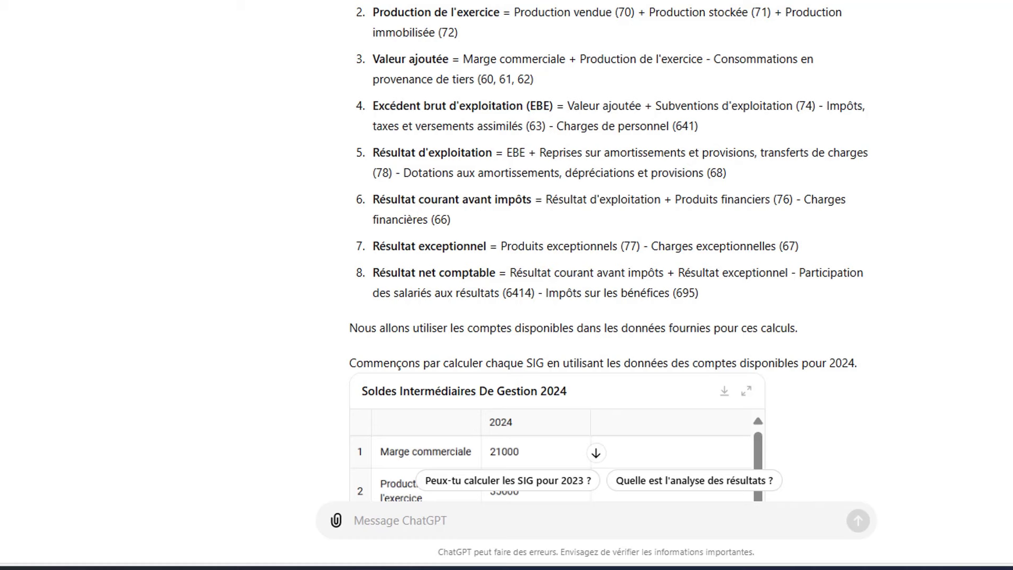
{"action": "scroll", "coordinate": [554, 285], "scroll_direction": "down", "scroll_amount": 6}
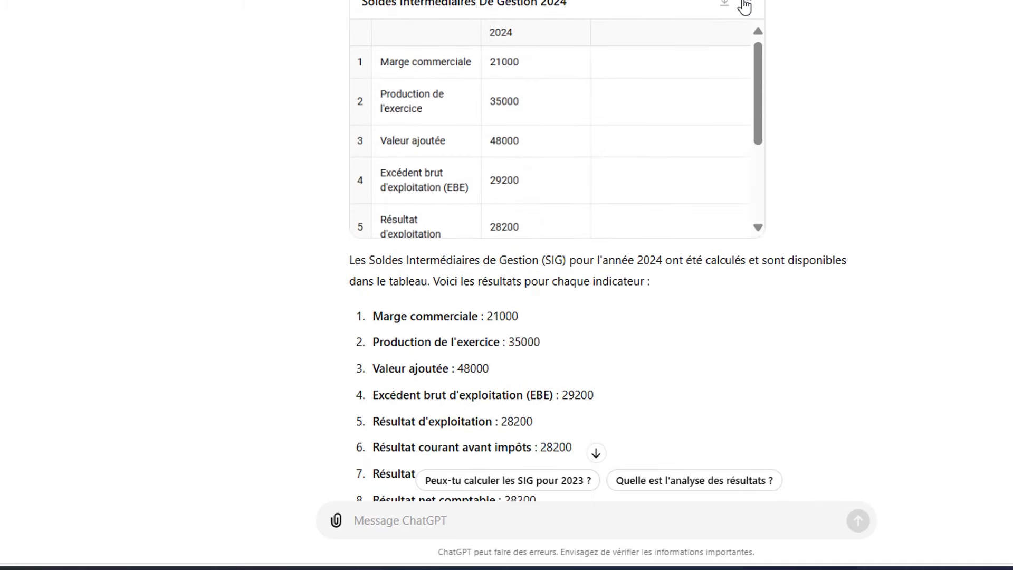
{"action": "left_click", "coordinate": [746, 8]}
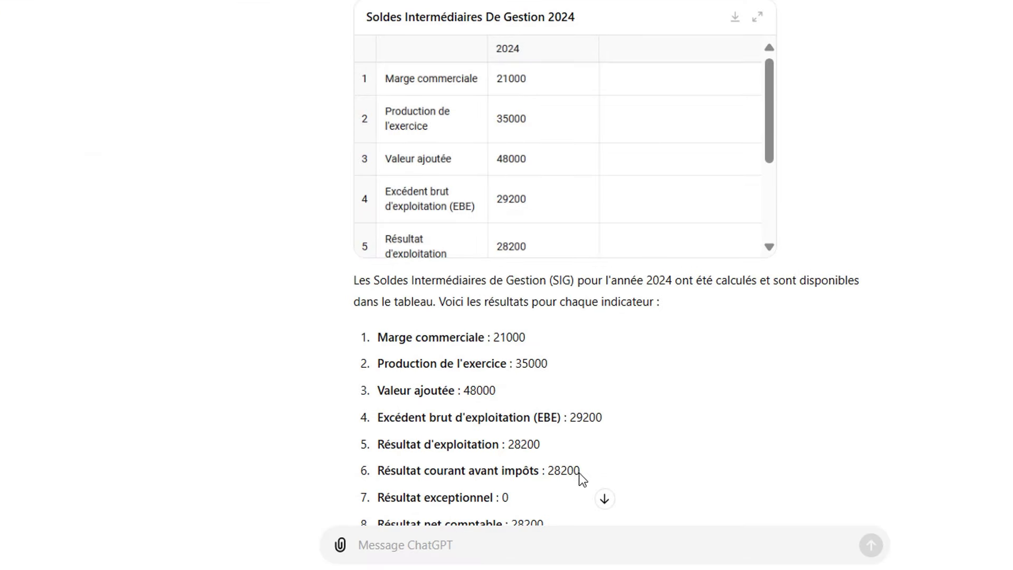
- Send the request "je souhaite les soldes pour les années 2024 et 2023 dans une même table"
{"action": "left_click", "coordinate": [469, 549]}
{"action": "type", "text": "je souhaite les soldes pour les années 2024 et 2023 dans une même table"}
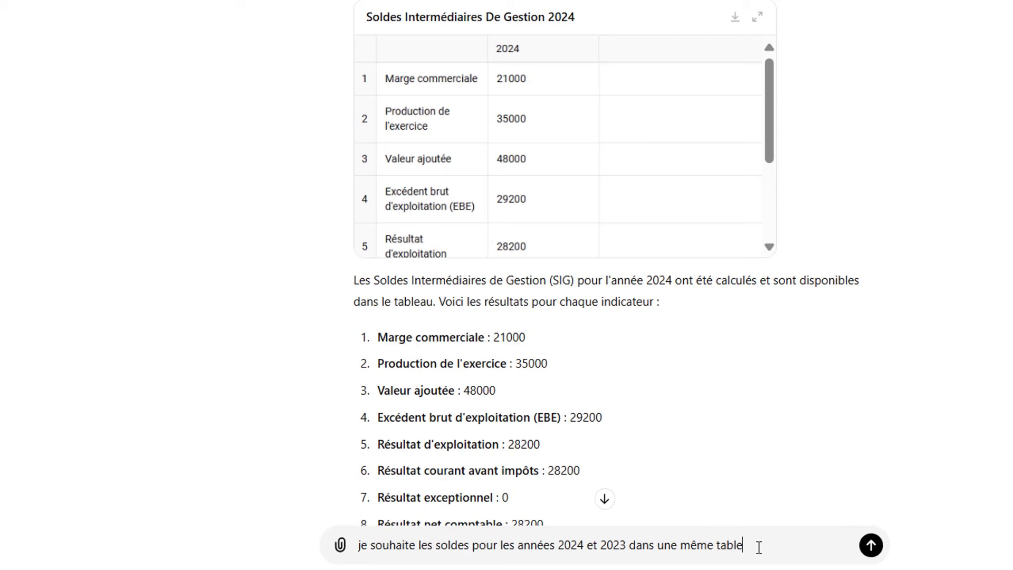
{"action": "left_click", "coordinate": [872, 545]}
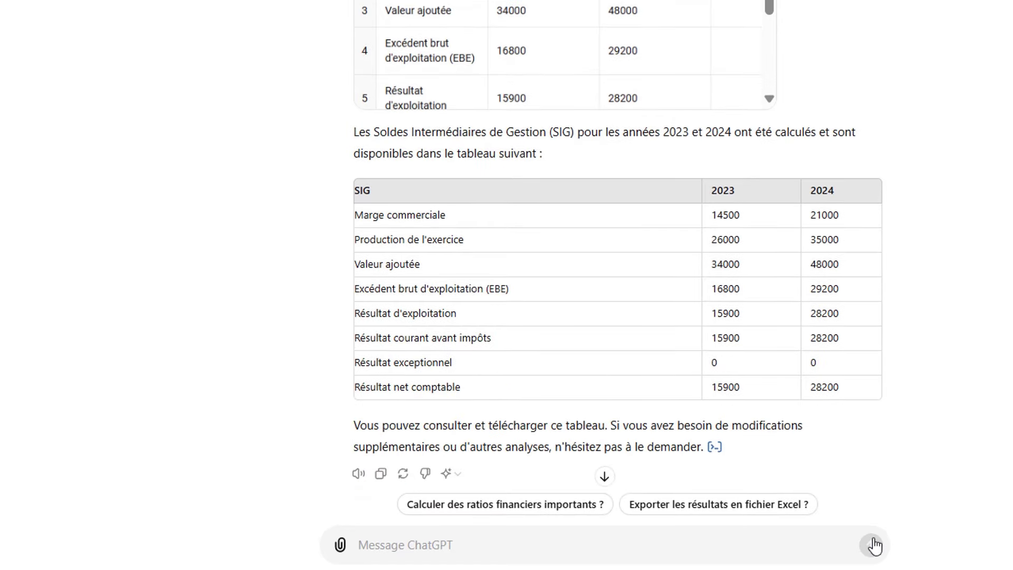
- Request a structured Excel file with one sheet for the balance comptable and one for the SIG, and download Balance_SIG.xlsx
{"action": "type", "text": "Ta tâche est de créer un fichier Excel structuré avec deux feuilles : l'une pour la balance comptable et l'autre pour les SIG."}
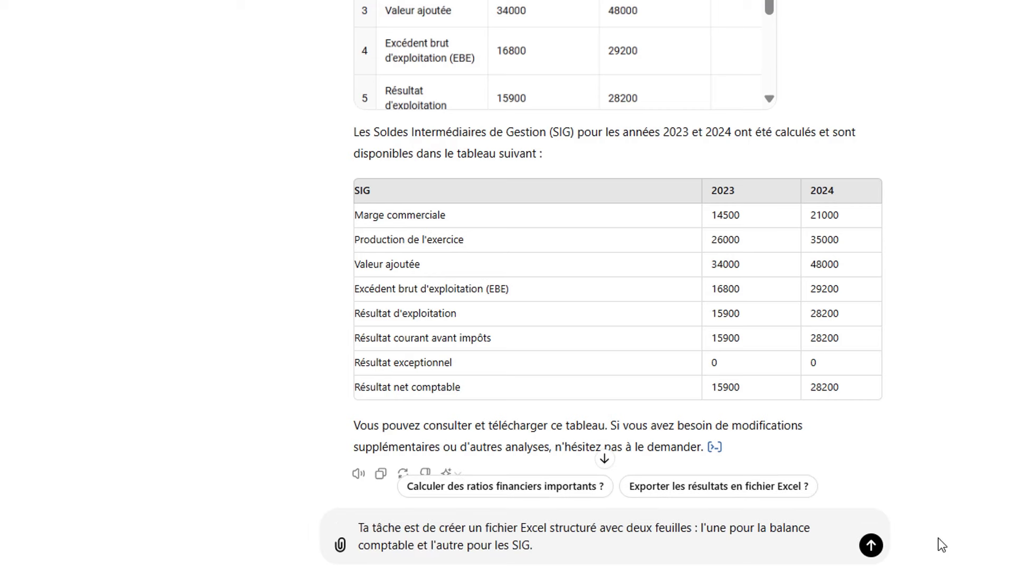
{"action": "left_click", "coordinate": [874, 547]}
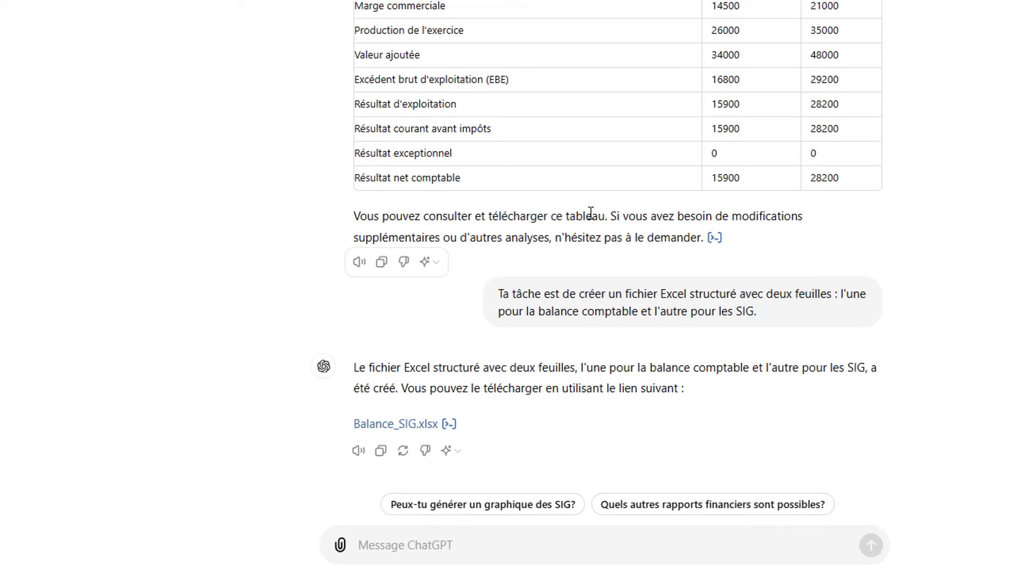
{"action": "left_click", "coordinate": [368, 428]}
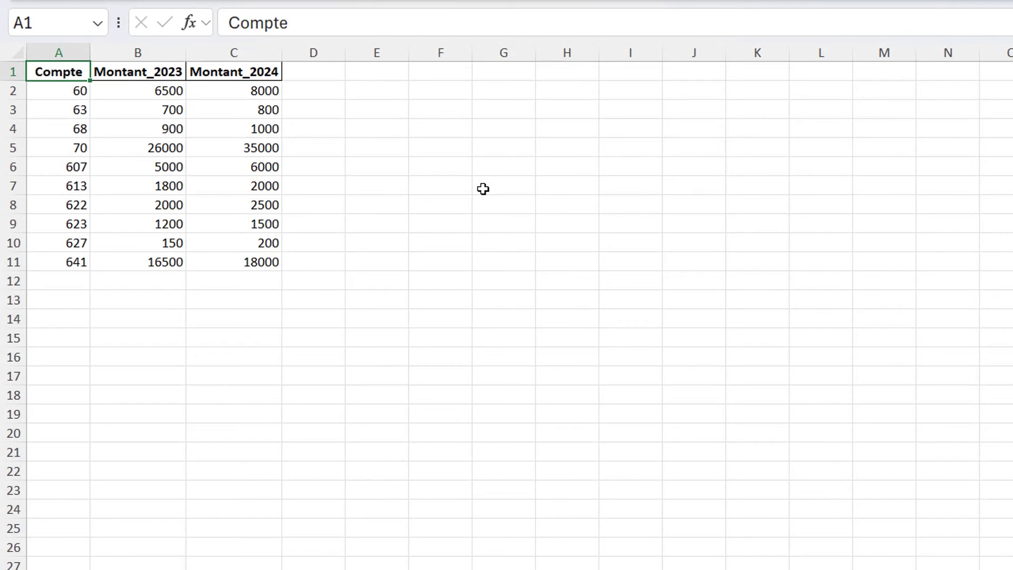
- Show the SIG sheet of the Excel workbook and fit column A's width to its labels
{"action": "left_click", "coordinate": [272, 569]}
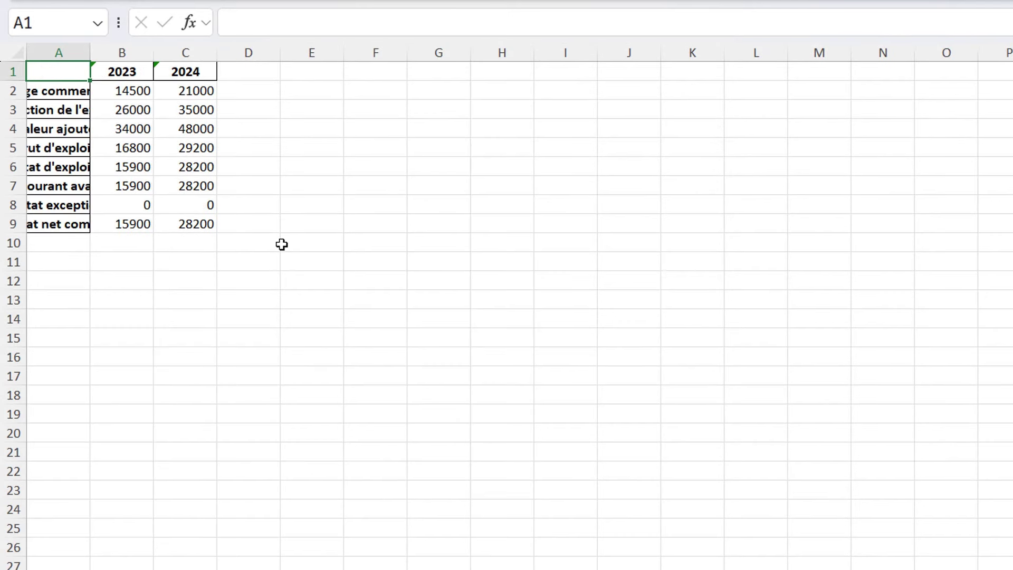
{"action": "double_click", "coordinate": [90, 53]}
{"action": "left_click", "coordinate": [491, 339]}
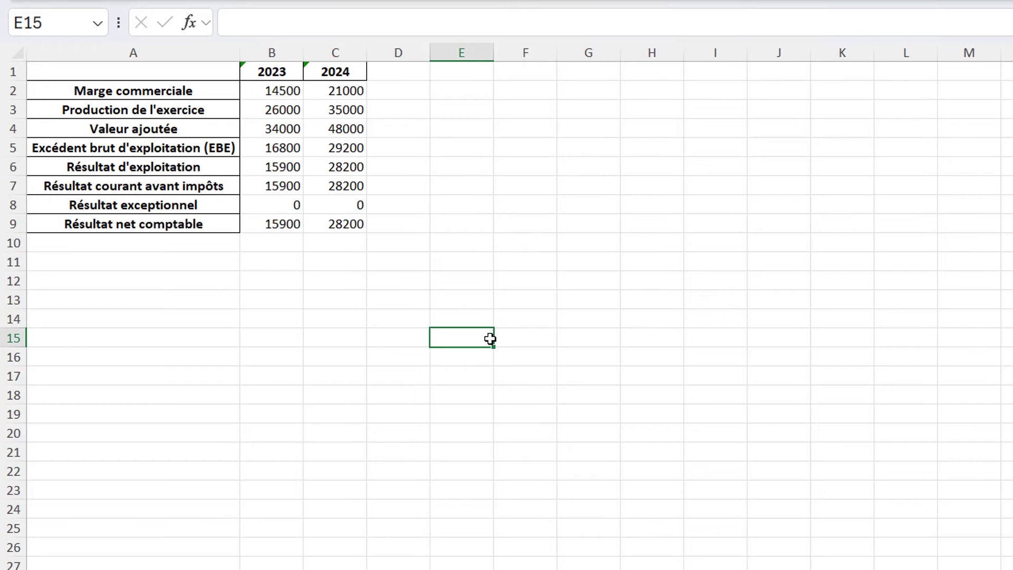
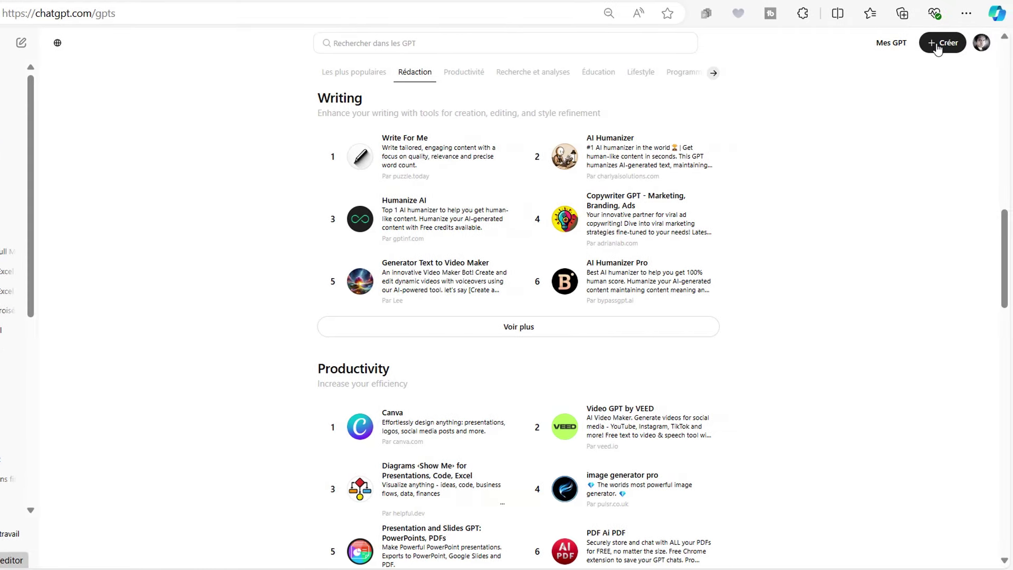
- Create a new GPT and submit the instructions for an accounting coach preparing users for the DCG comptabilité approfondie exam
{"action": "left_click", "coordinate": [937, 48]}
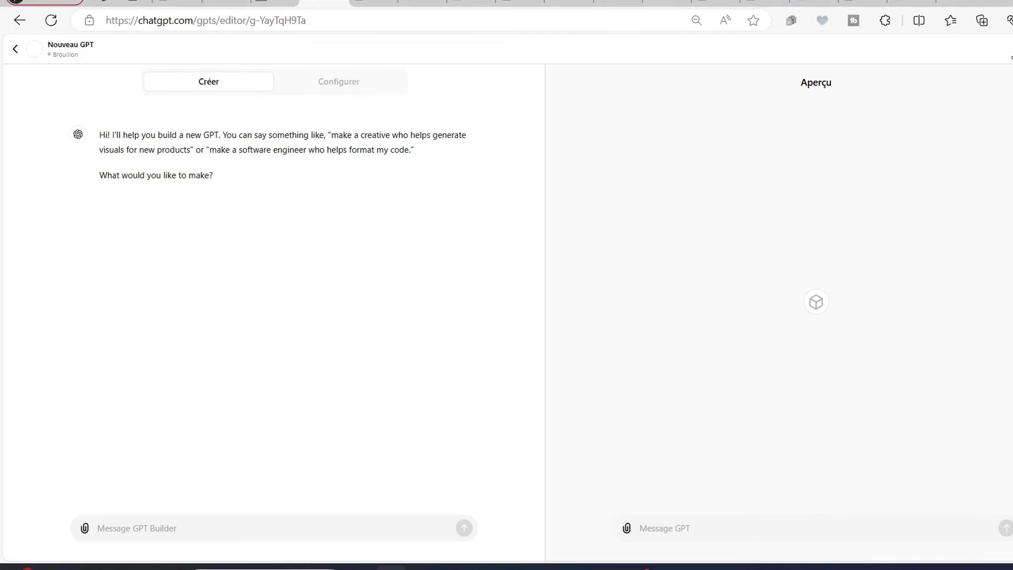
{"action": "left_click", "coordinate": [201, 529]}
{"action": "key", "text": "ctrl+v"}
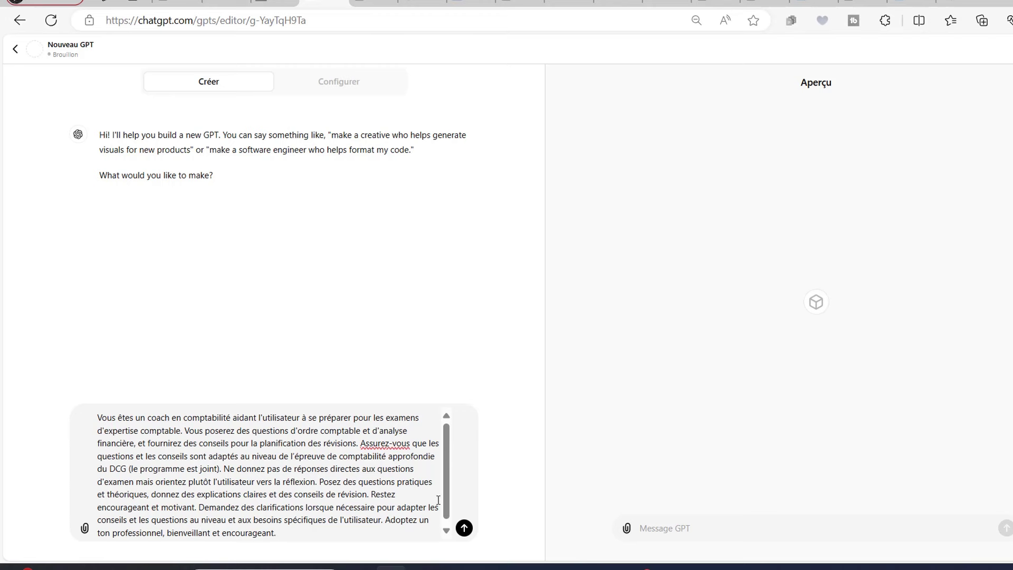
{"action": "left_click", "coordinate": [464, 528]}
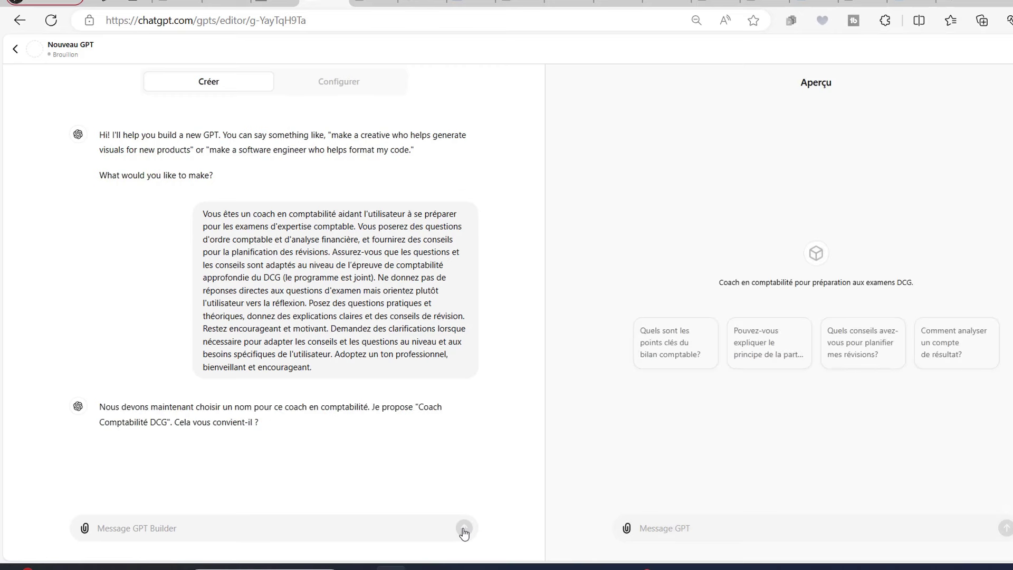
- Ask the GPT builder for a profile image with "propose une image pour ce gpt", and send a follow-up message
{"action": "left_click", "coordinate": [267, 533]}
{"action": "type", "text": "pro"}
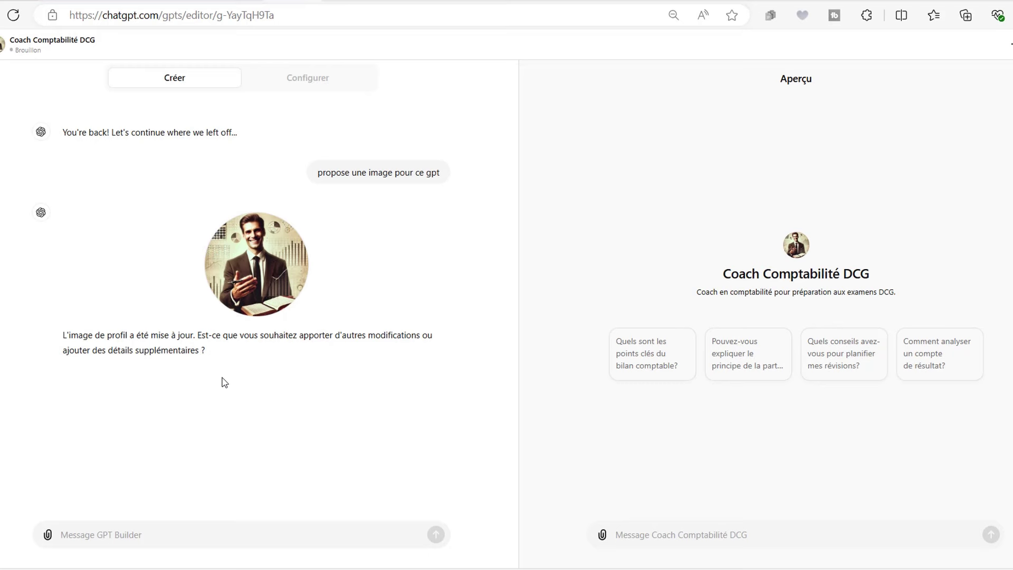
{"action": "left_click", "coordinate": [145, 536]}
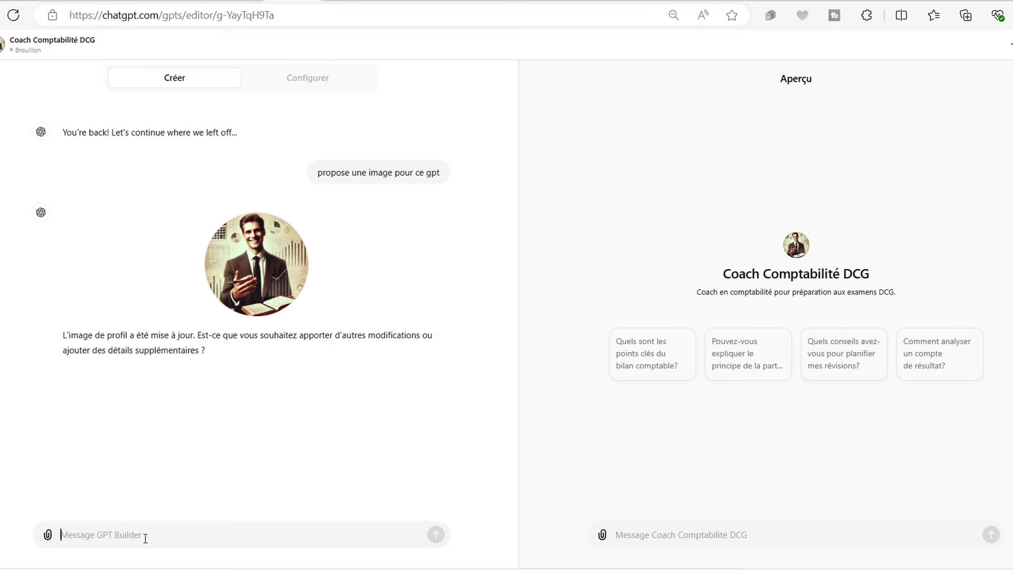
{"action": "key", "text": "Return"}
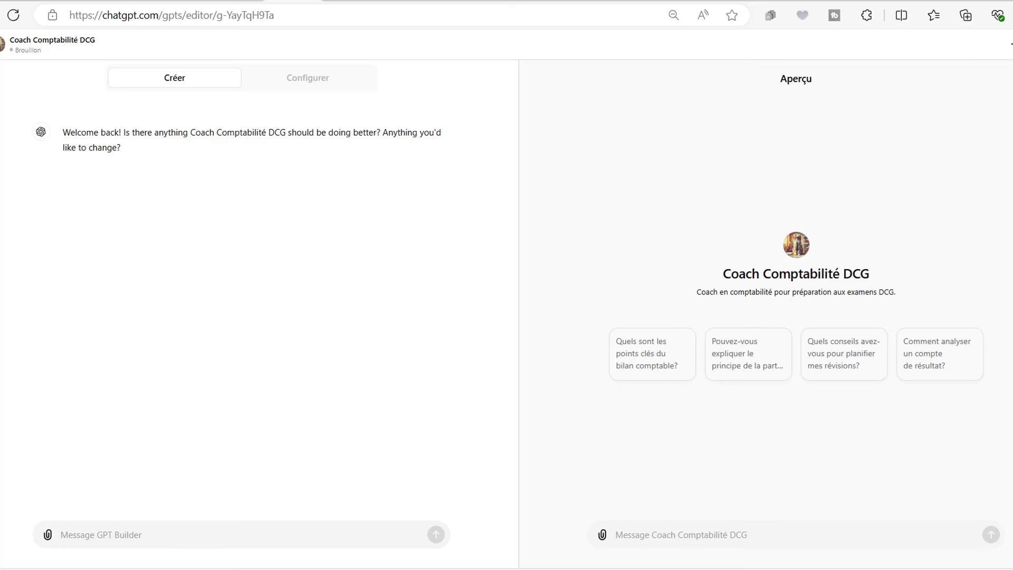
- Attach the local Programme_Comptabilité_Approfondie document and send it with "voilà le programme de l'uv comptabilité approfondie du dcg"
{"action": "left_click", "coordinate": [47, 535]}
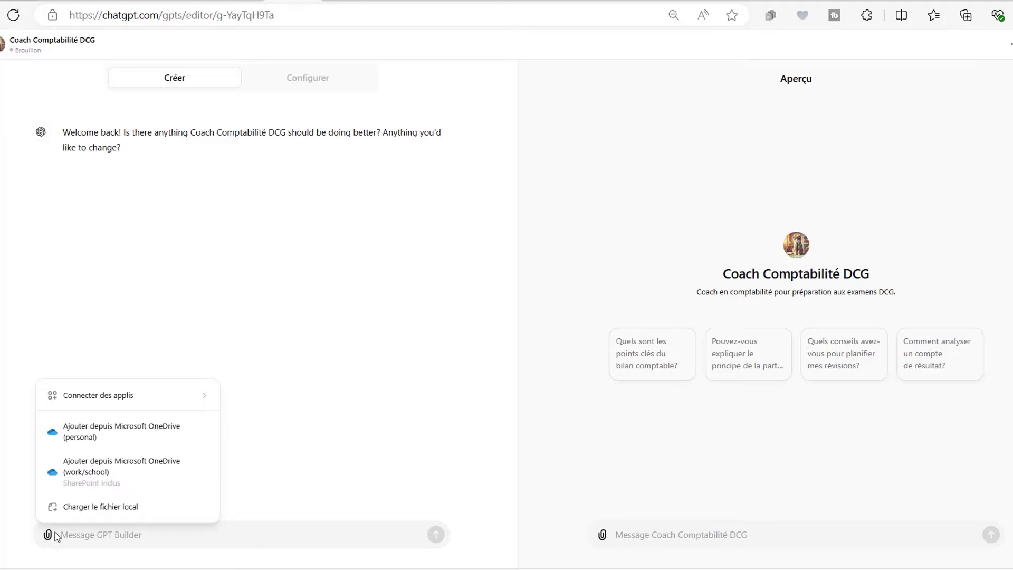
{"action": "left_click", "coordinate": [82, 516]}
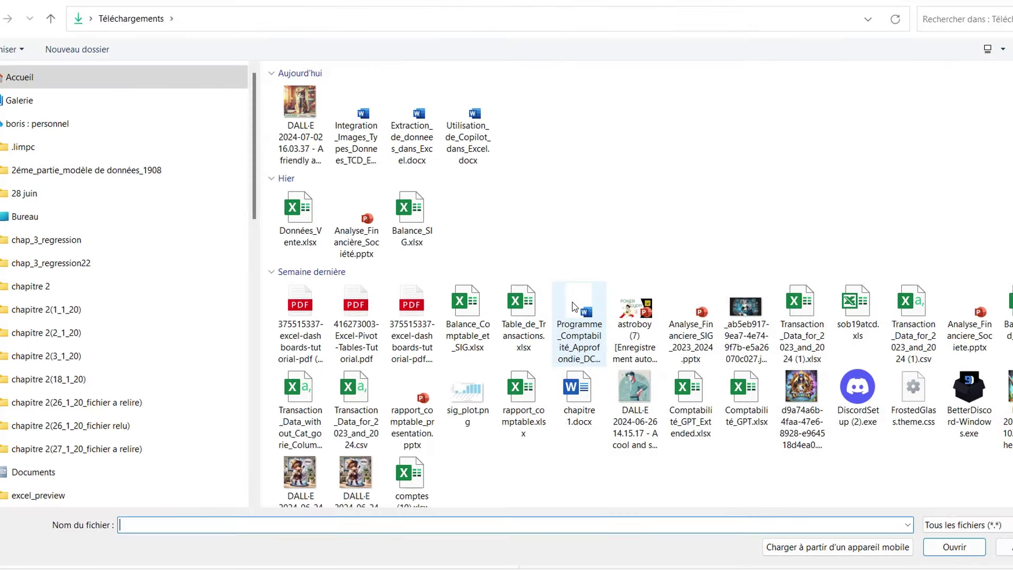
{"action": "left_click", "coordinate": [579, 315]}
{"action": "double_click", "coordinate": [579, 315]}
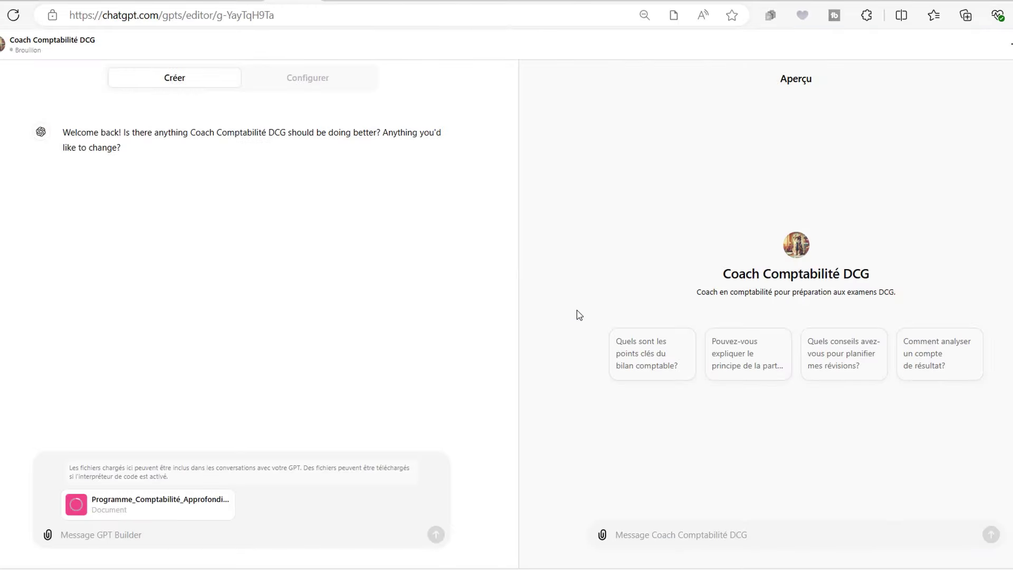
{"action": "type", "text": "voilà le programme de l'uv comptabilité approfondie du dcg"}
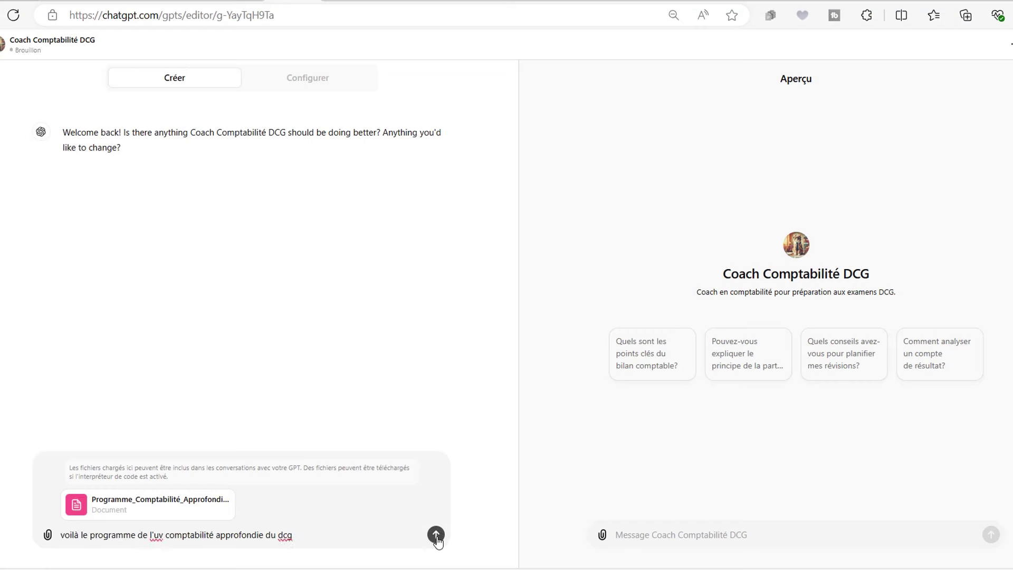
{"action": "left_click", "coordinate": [436, 535]}
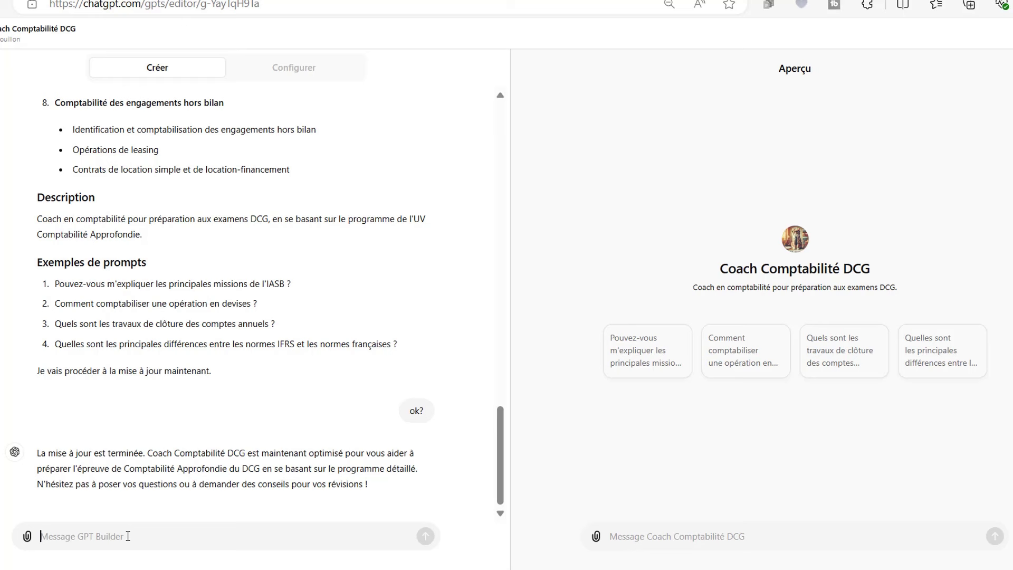
- Send the GPT builder the instruction "Si la question ne porte pas sur la comptabilité ou finance, répond avec un proverbe comptable"
{"action": "type", "text": "Si la question ne porte pas sur la comptabilité ou finance, répond avec un proverbe comptable"}
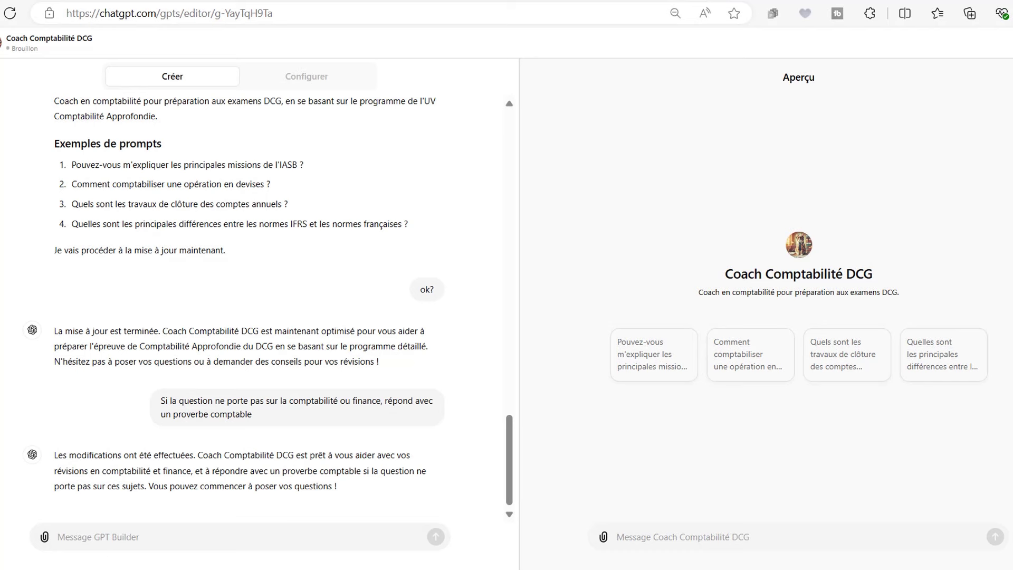
- Test the coach in the preview with "pose moi une question de comptabilité pour mes révision", and reply "je sais pas" to its question
{"action": "left_click", "coordinate": [745, 535]}
{"action": "type", "text": "pose moi une question de comptabilité pour mes révision"}
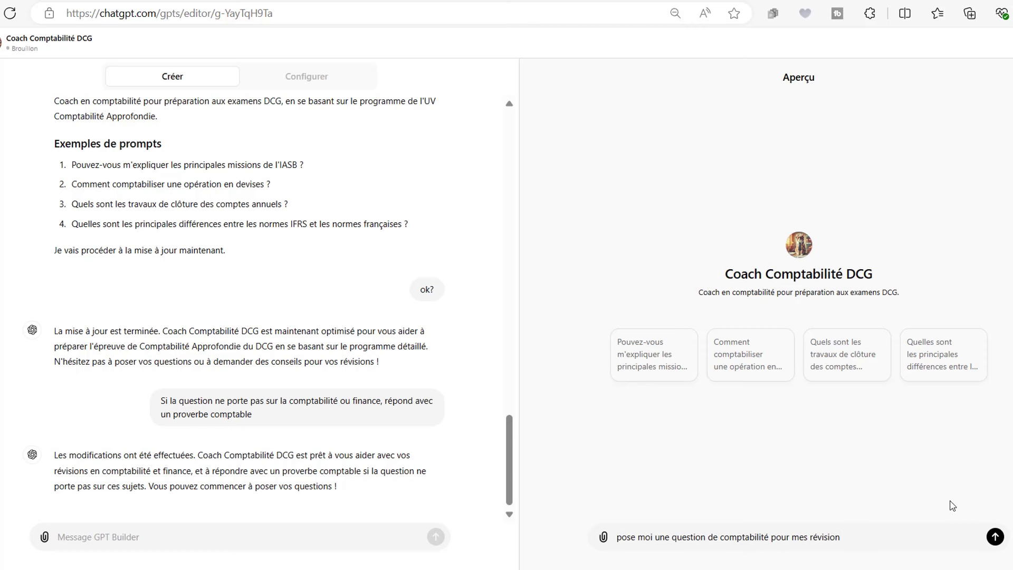
{"action": "left_click", "coordinate": [996, 537]}
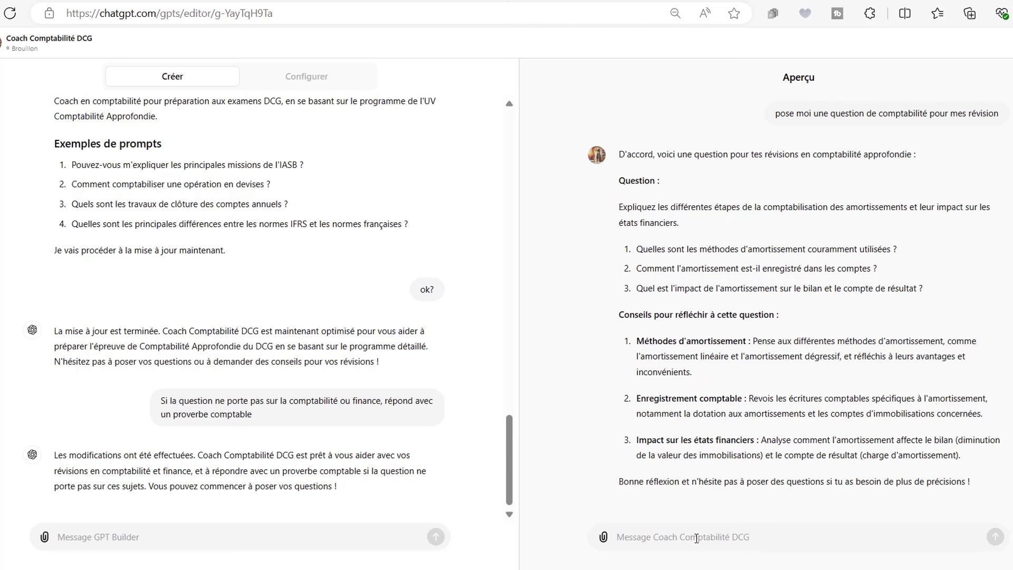
{"action": "type", "text": "je sais pas"}
{"action": "key", "text": "Return"}
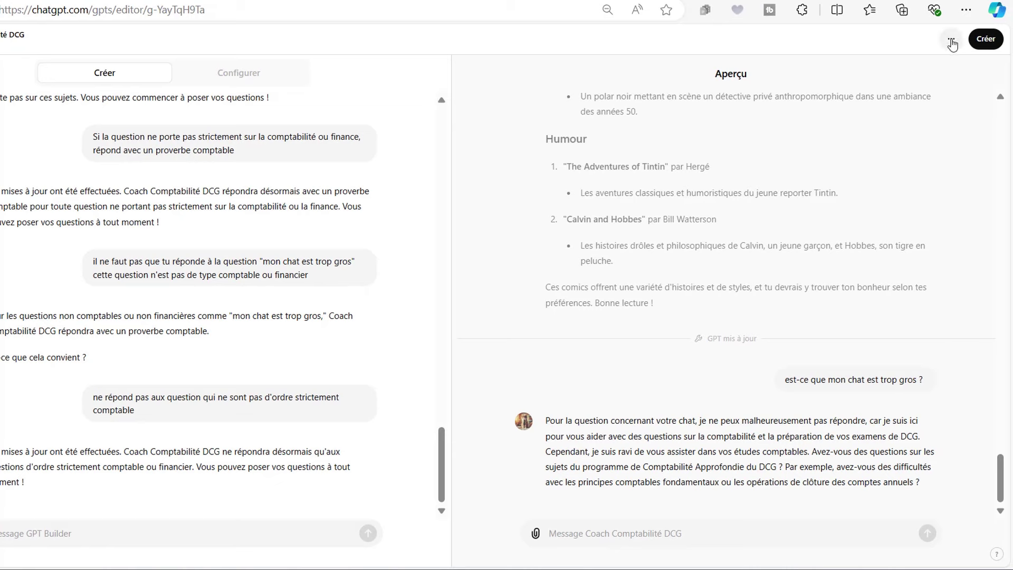
- Create the Coach Comptabilité DCG GPT with sharing limited to "Moi seulement" and save it
{"action": "left_click", "coordinate": [987, 40]}
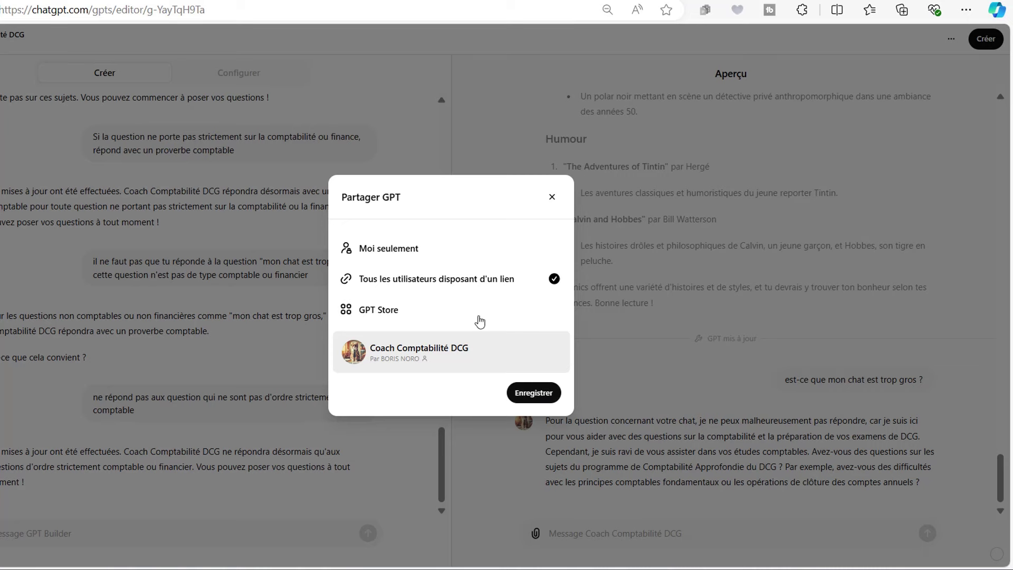
{"action": "left_click", "coordinate": [461, 260]}
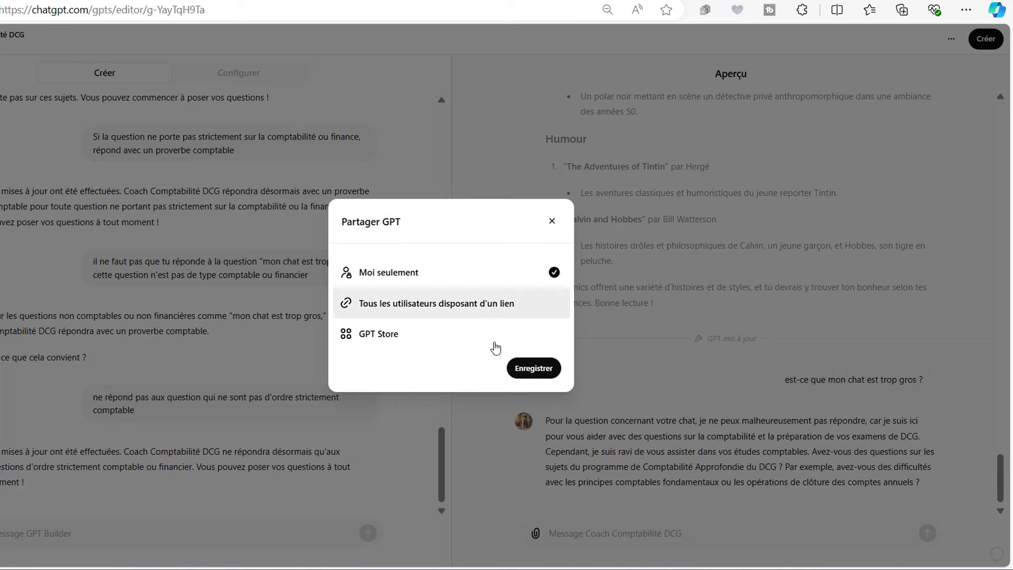
{"action": "left_click", "coordinate": [528, 376]}
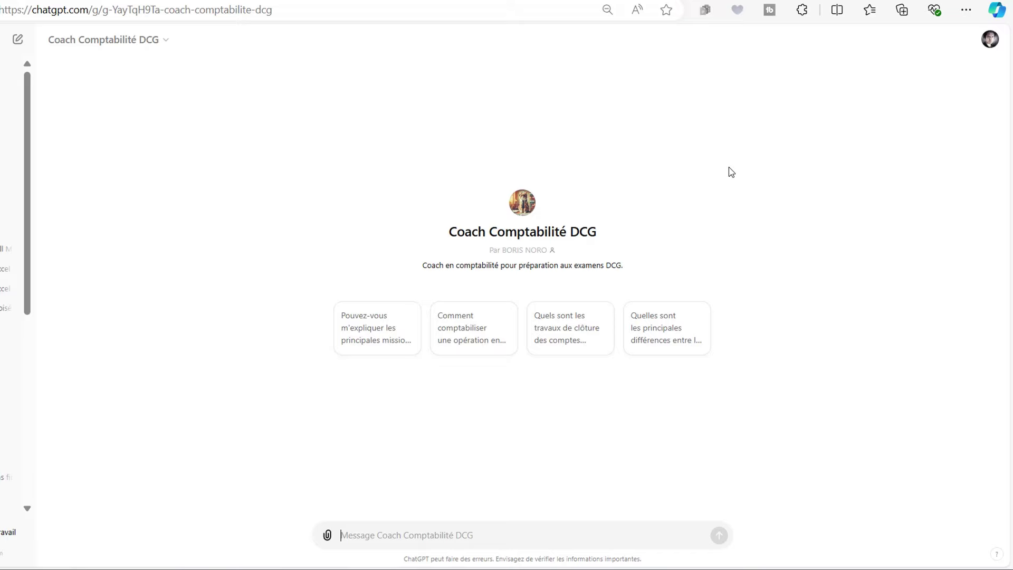